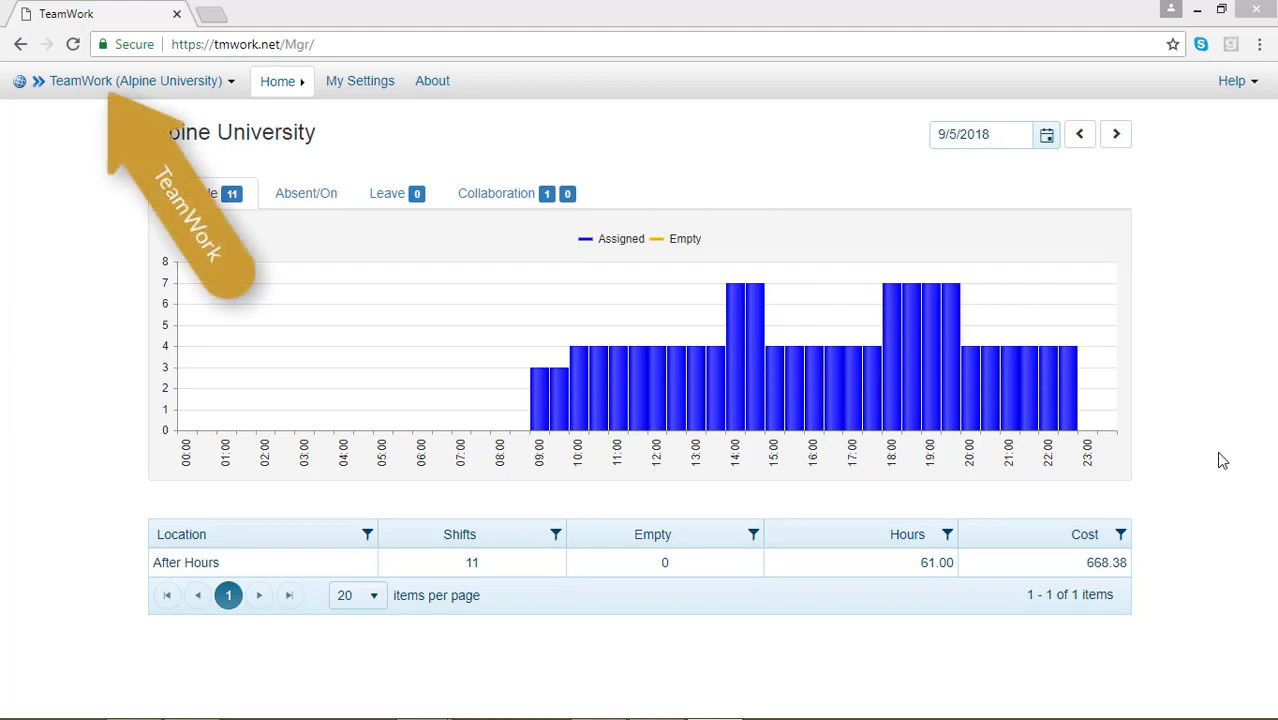
# Open the Employees list from the portal menu and open the settings of the employee with no default location.
pyautogui.click(186, 84)
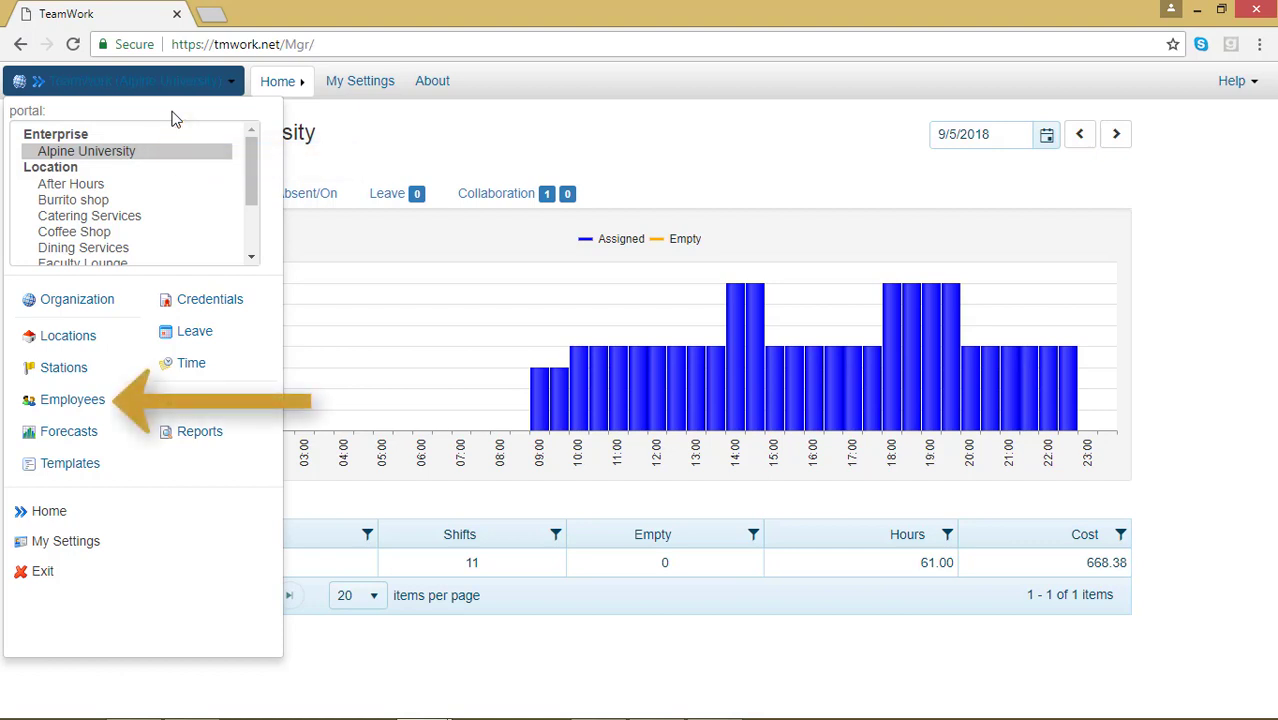
pyautogui.click(106, 401)
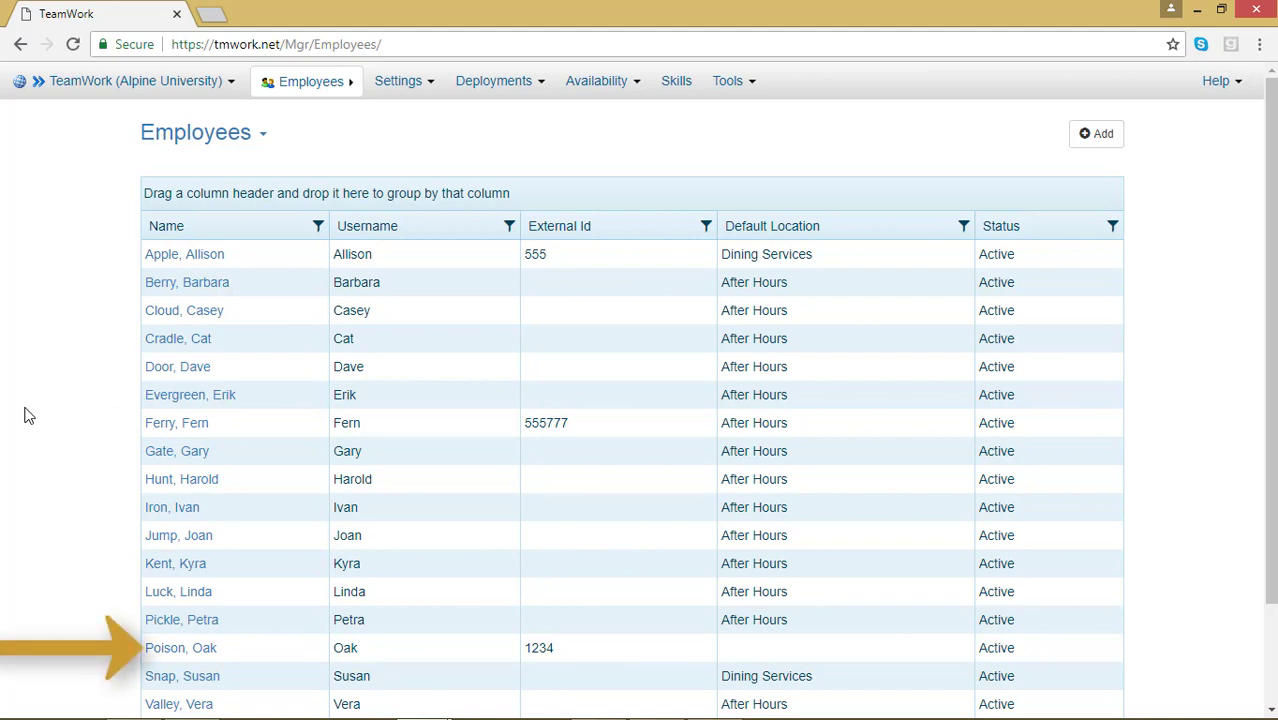
pyautogui.click(178, 650)
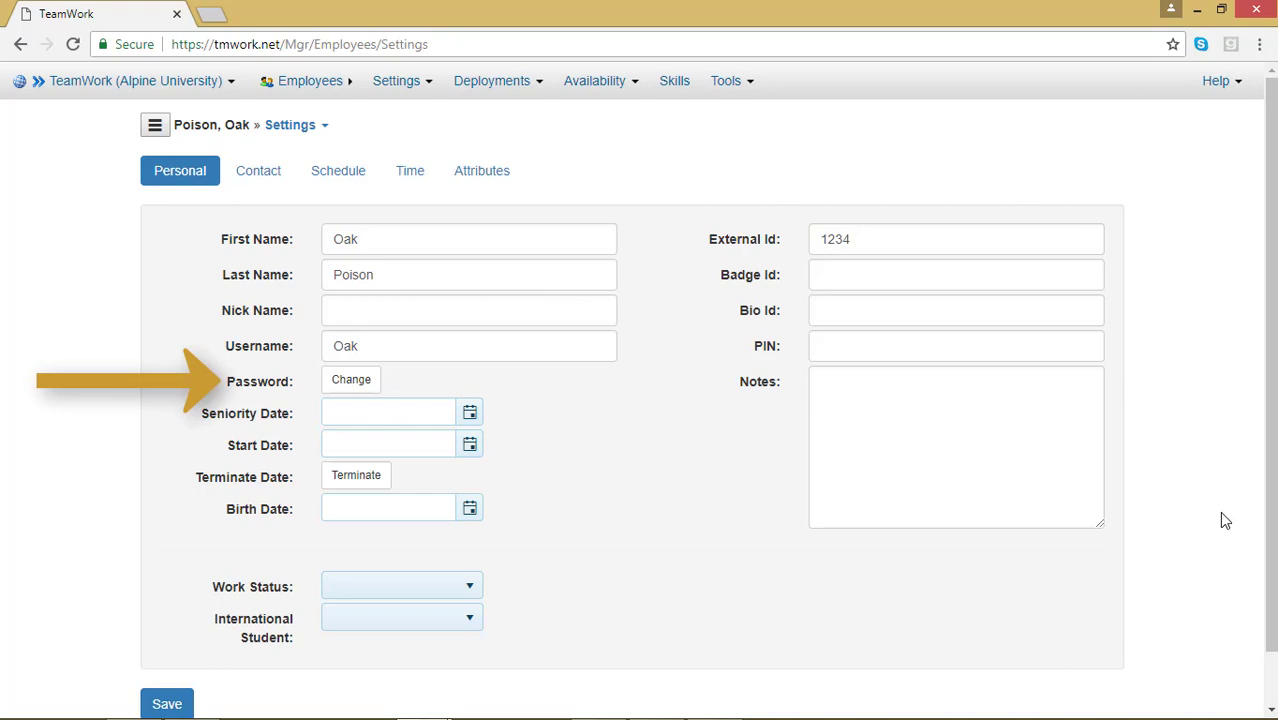
# Open the password change dialog for this employee and close it without entering a password.
pyautogui.click(359, 390)
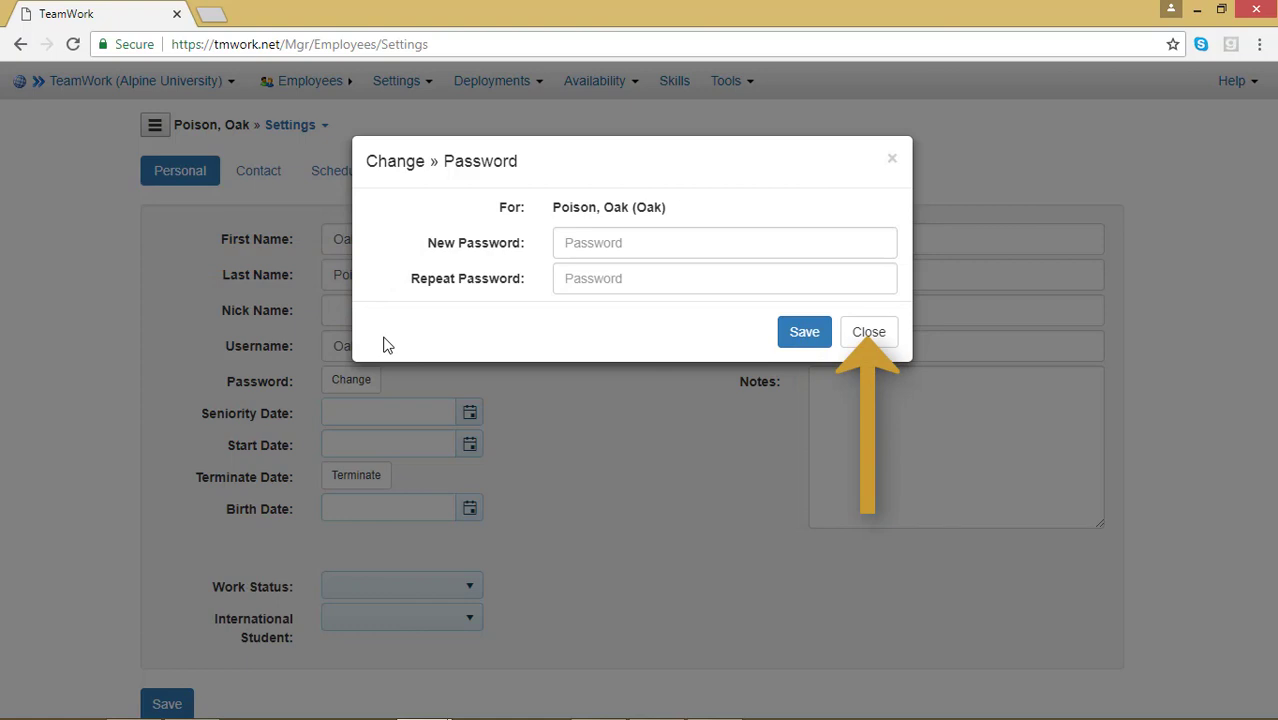
pyautogui.click(868, 332)
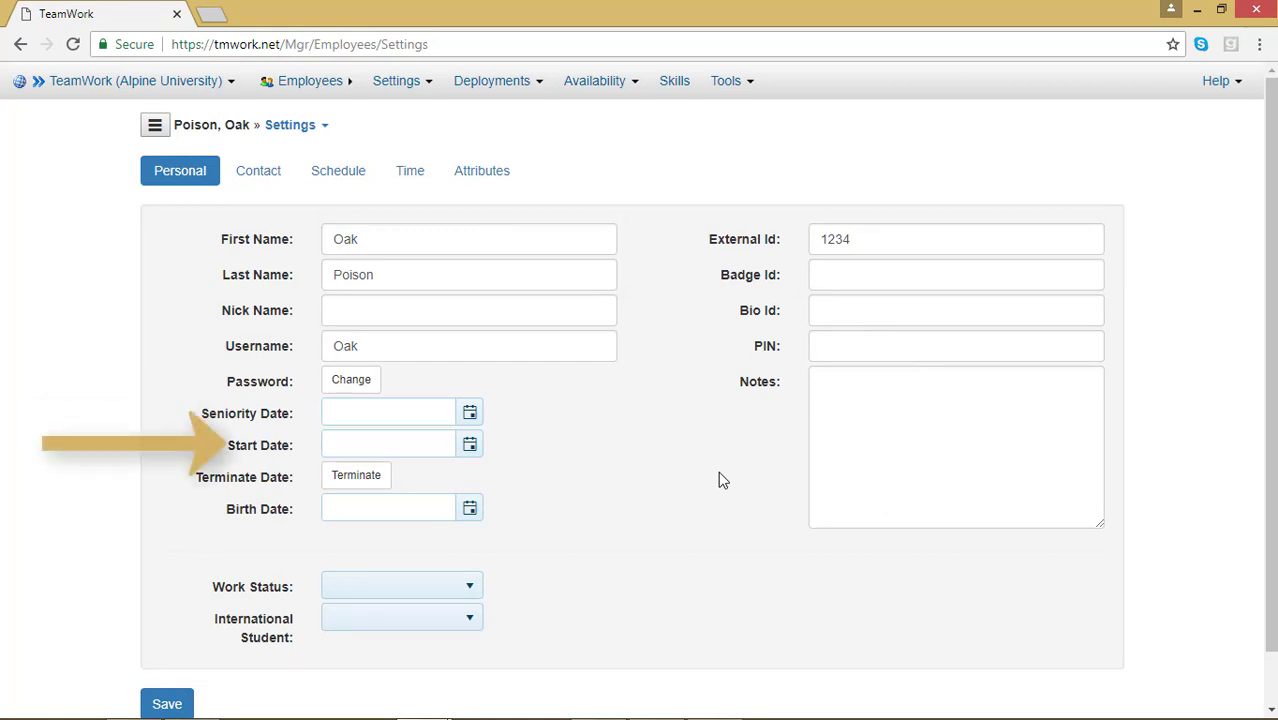
# Set the employee's start date to 8/3/2018 using the date picker, going back to August 2018.
pyautogui.click(469, 446)
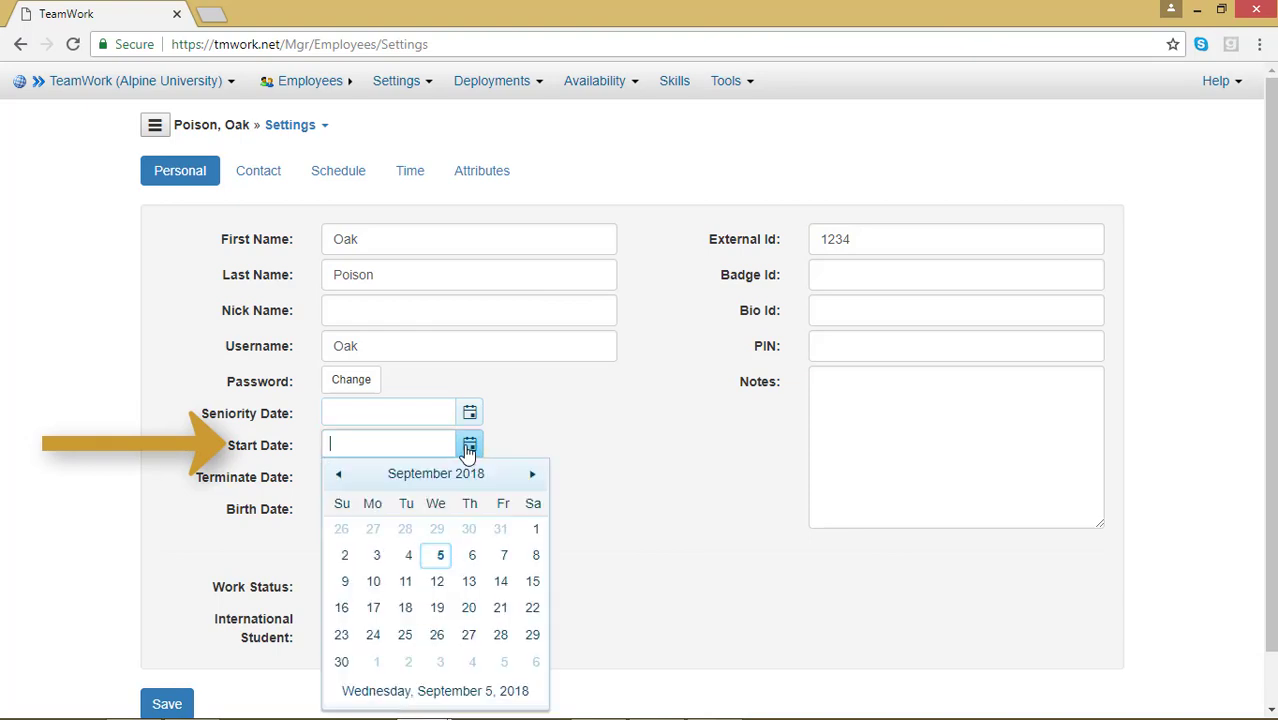
pyautogui.click(338, 476)
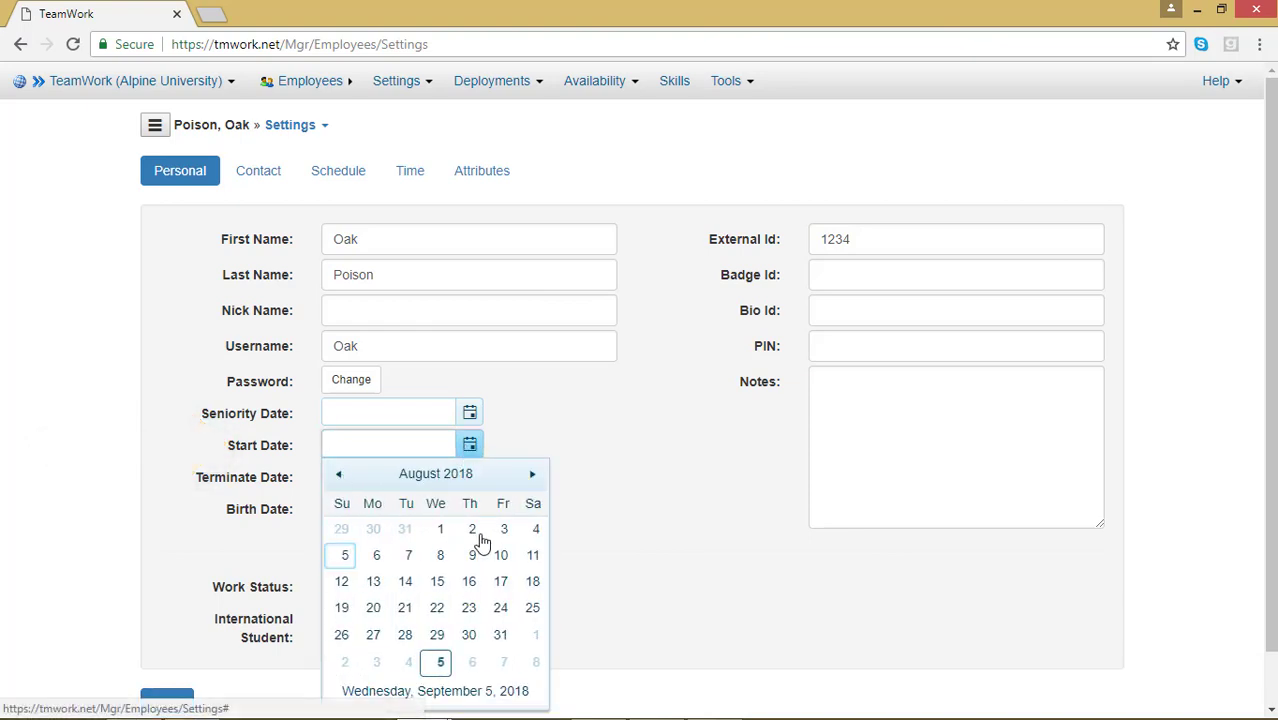
pyautogui.click(479, 535)
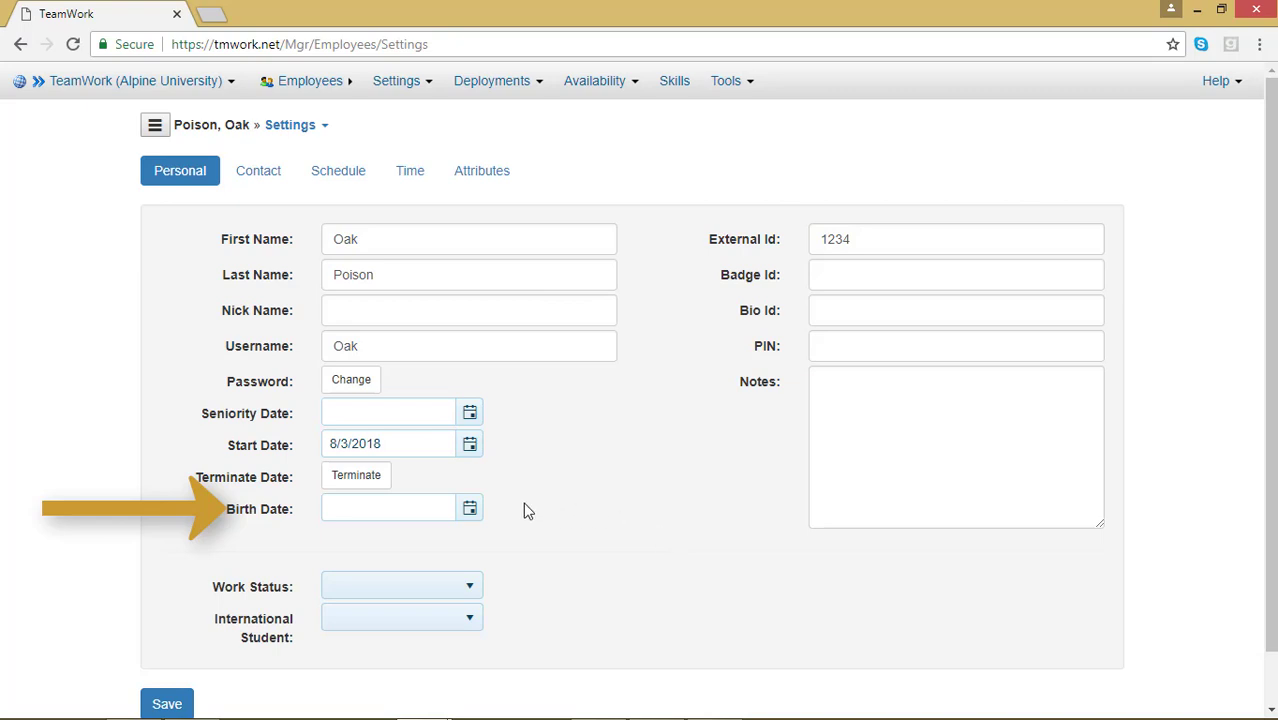
# Fill in the employee's birth date by picking a day in the calendar and correcting the year.
pyautogui.click(468, 509)
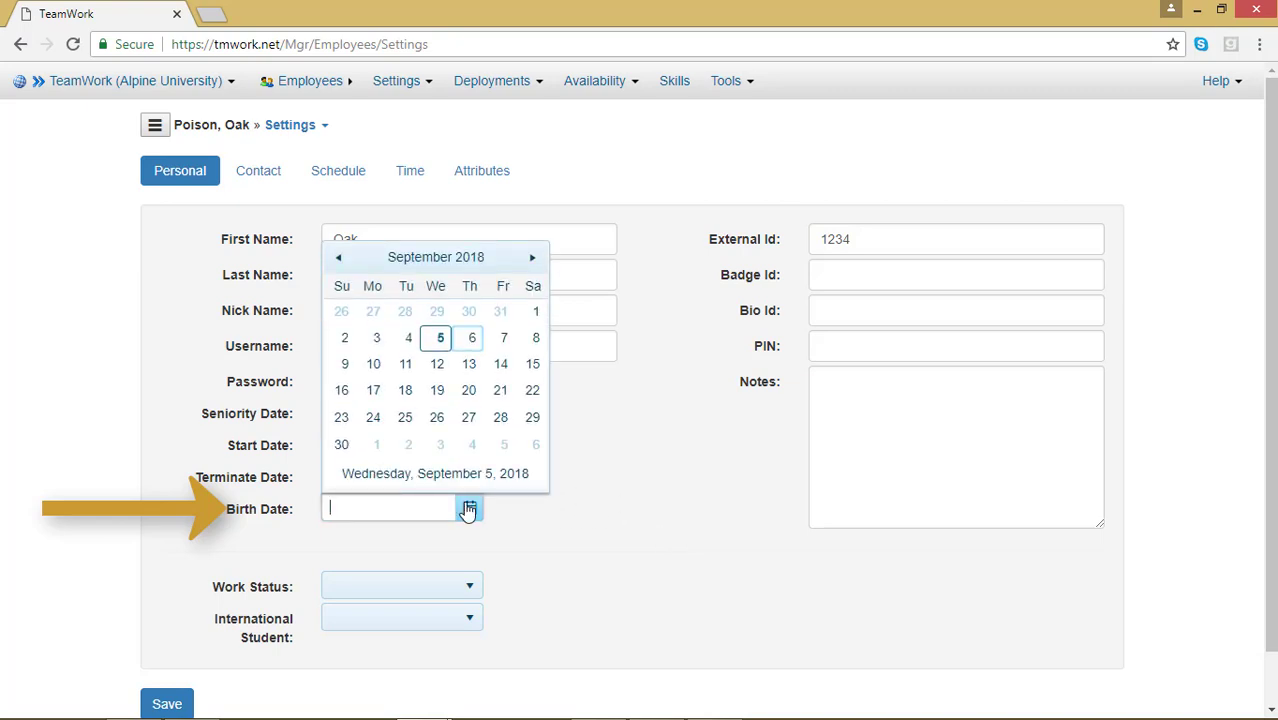
pyautogui.click(469, 339)
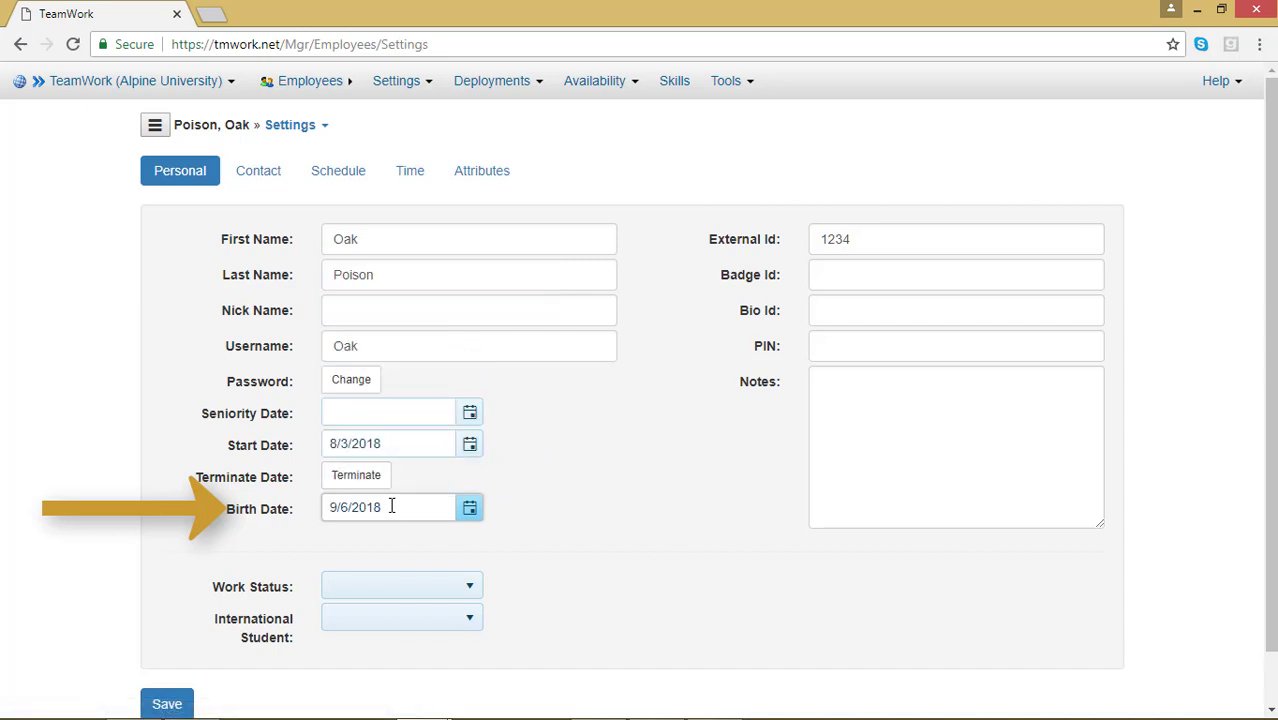
pyautogui.press('BackSpace')
pyautogui.press('BackSpace')
pyautogui.press('BackSpace')
pyautogui.press('BackSpace')
pyautogui.write('1995')
pyautogui.click(533, 500)
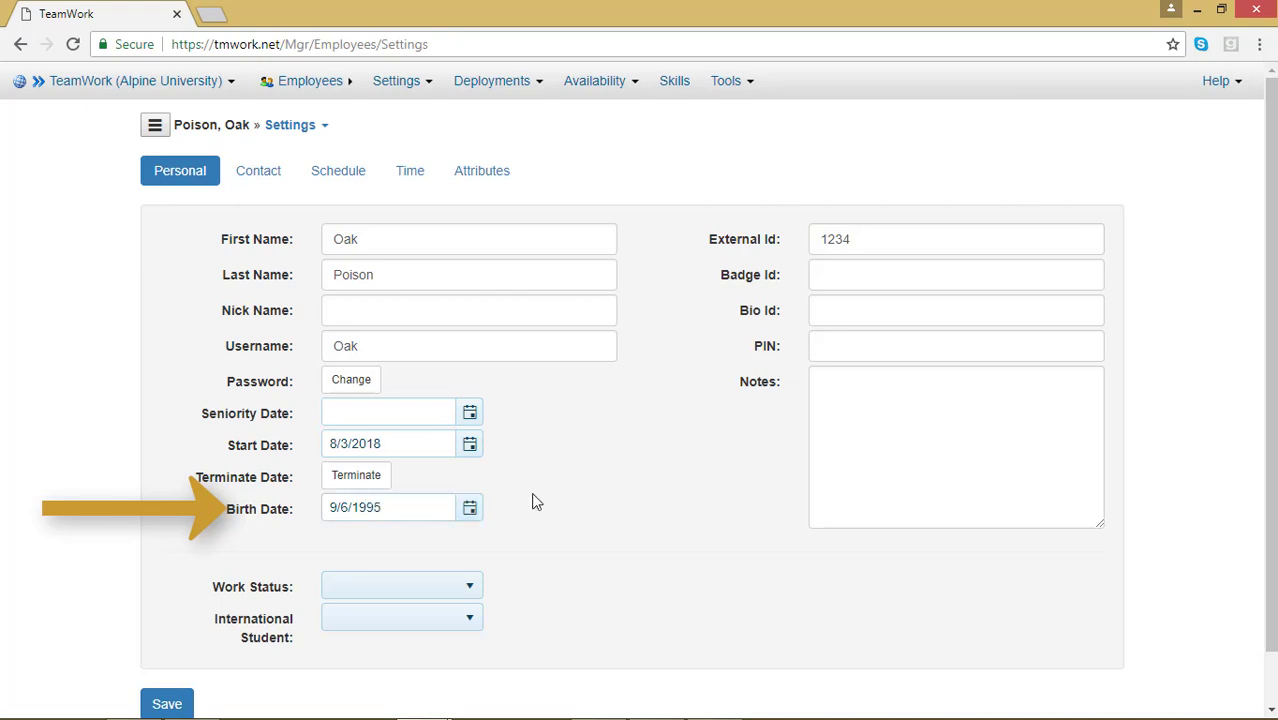
# Set the work status to Part-Time and save the personal settings.
pyautogui.click(474, 596)
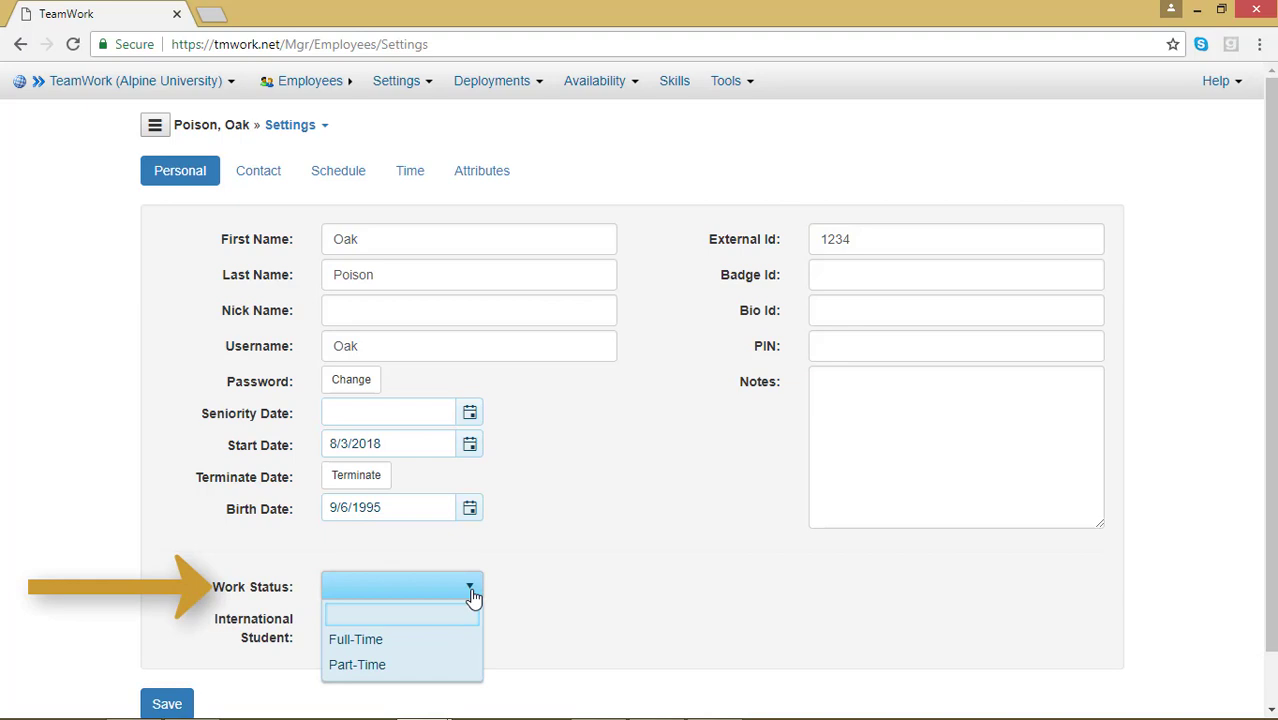
pyautogui.click(456, 667)
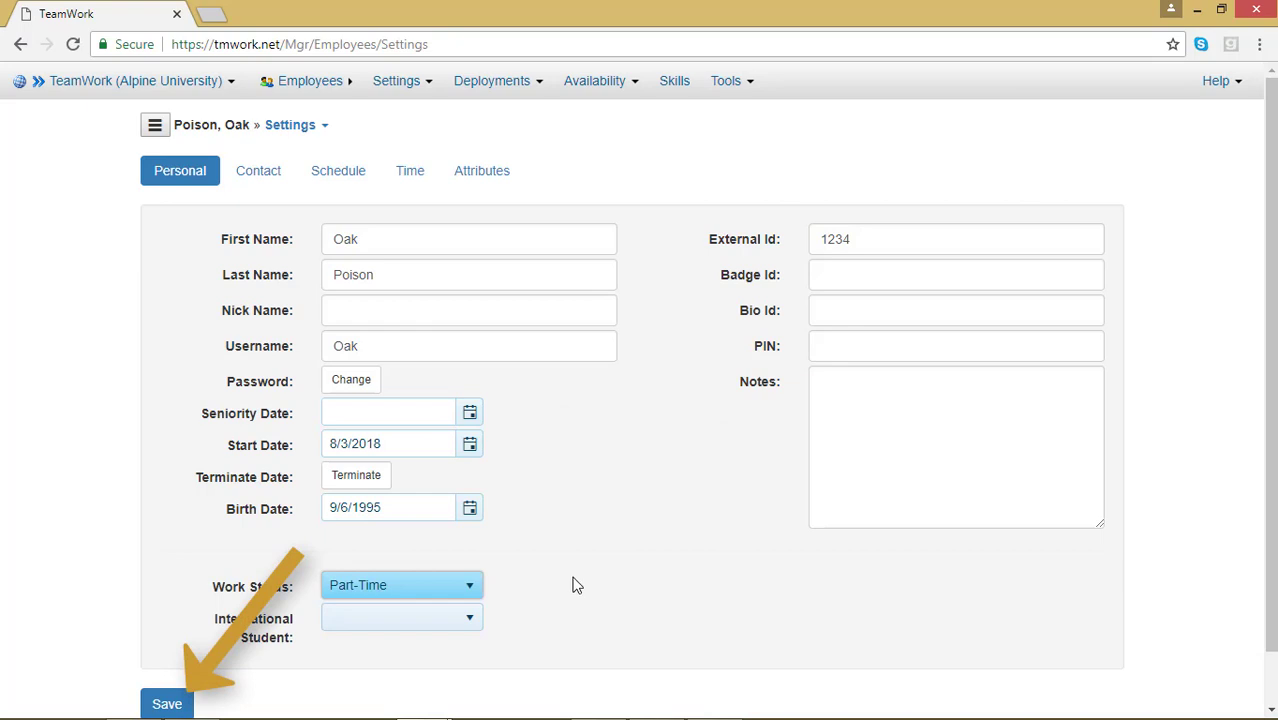
pyautogui.click(170, 702)
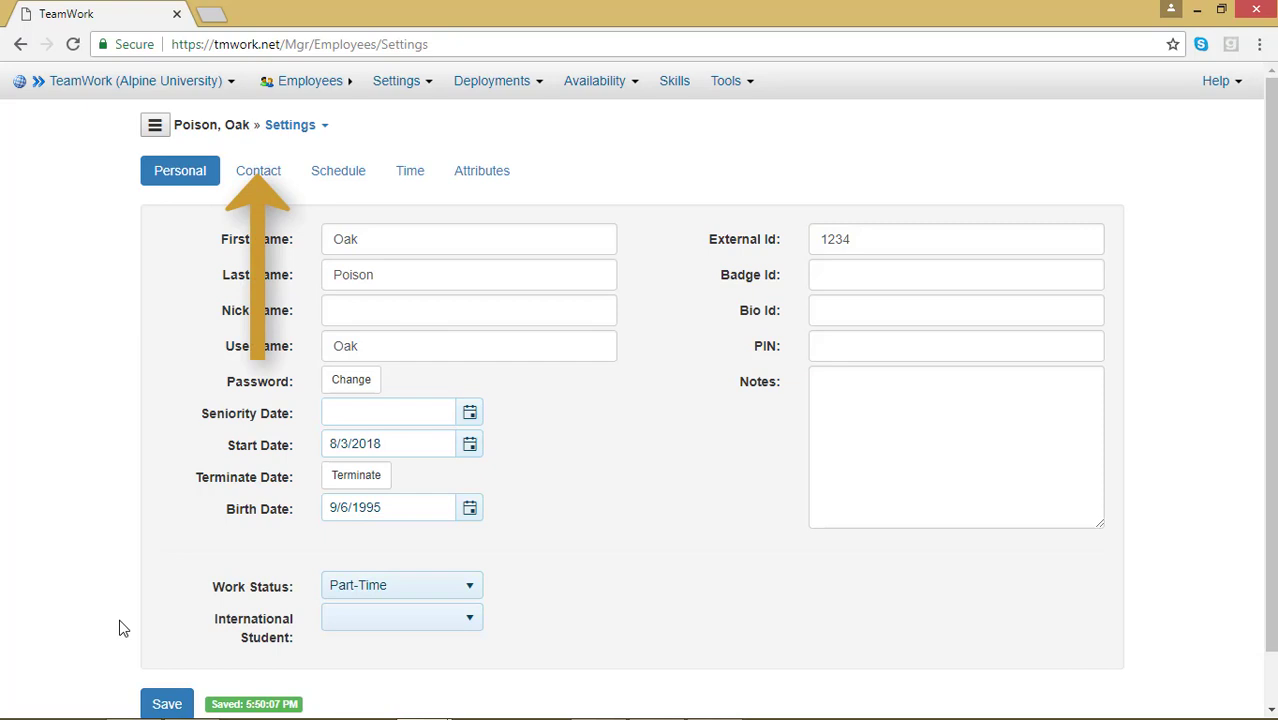
# Switch to the Contact section and enter the employee's e-mail address and phone number.
pyautogui.click(258, 171)
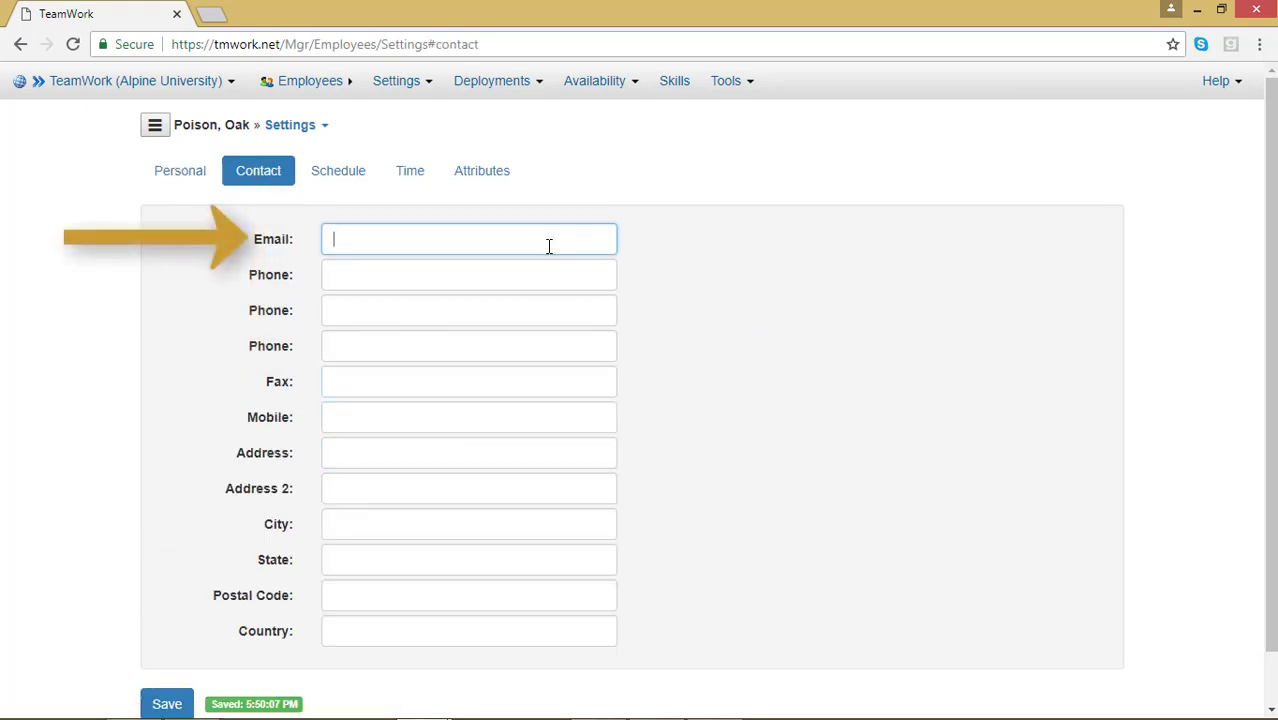
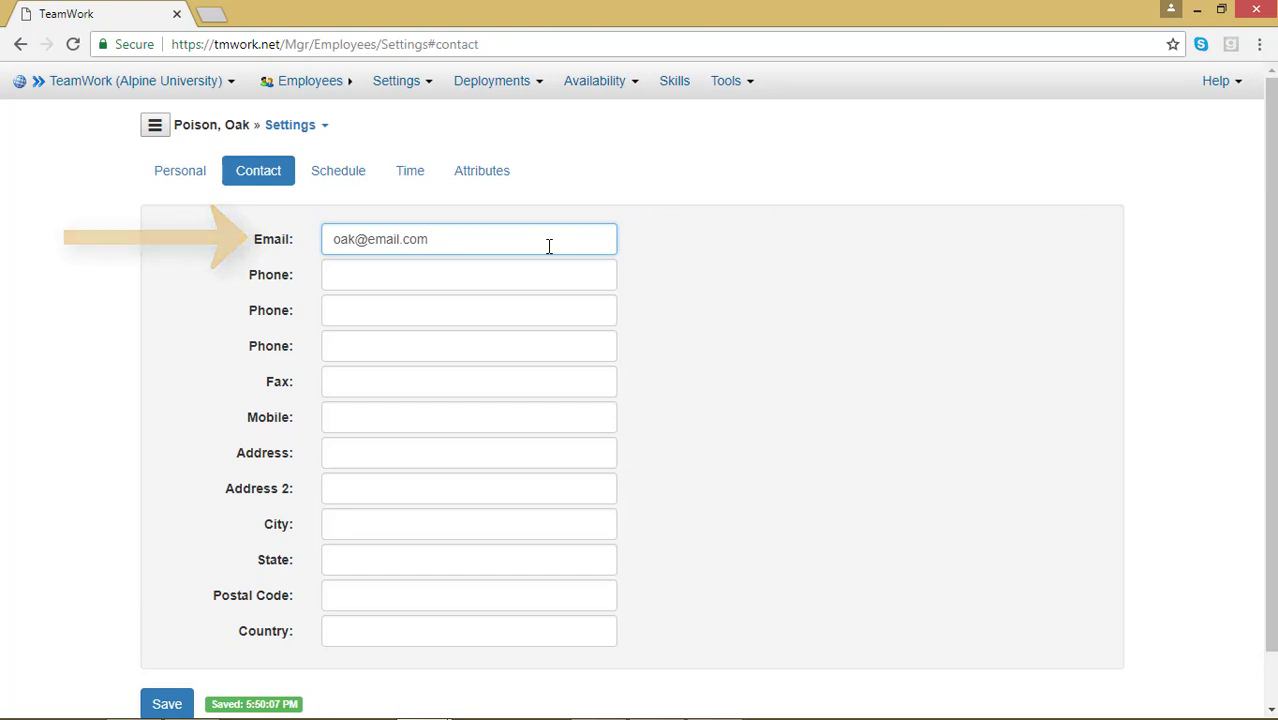
pyautogui.press('Tab')
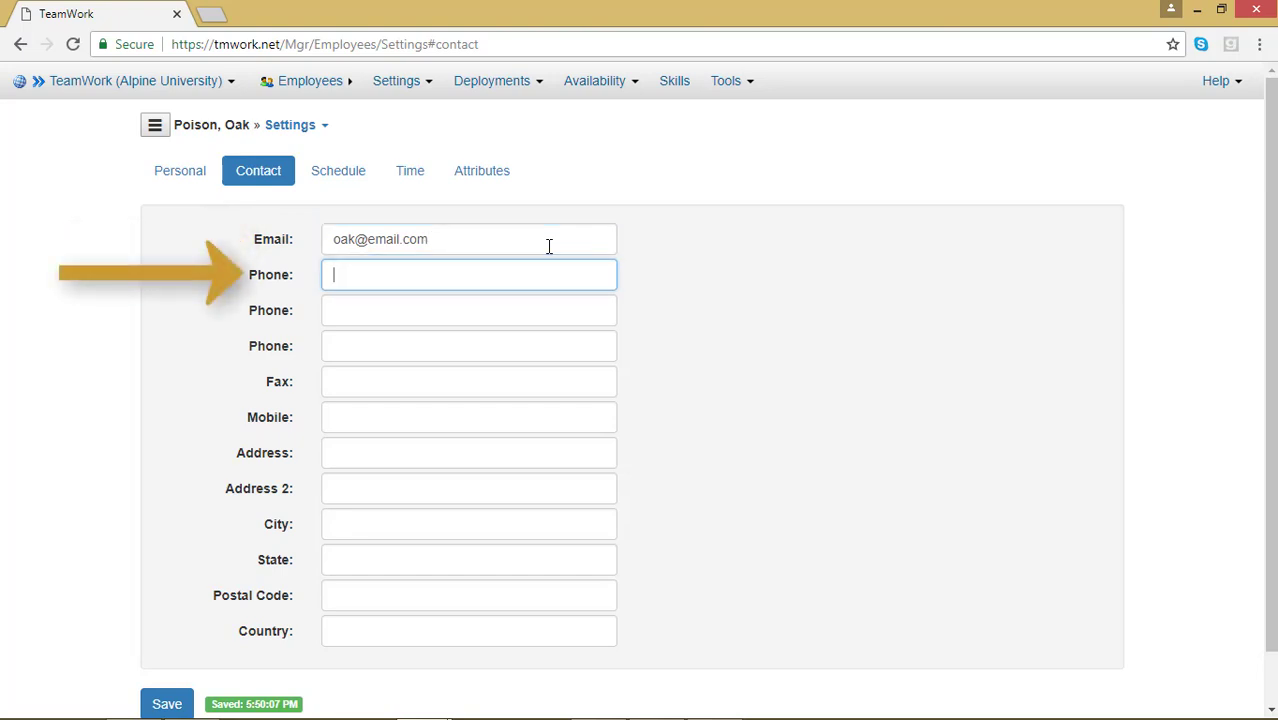
pyautogui.write('303-555-1234')
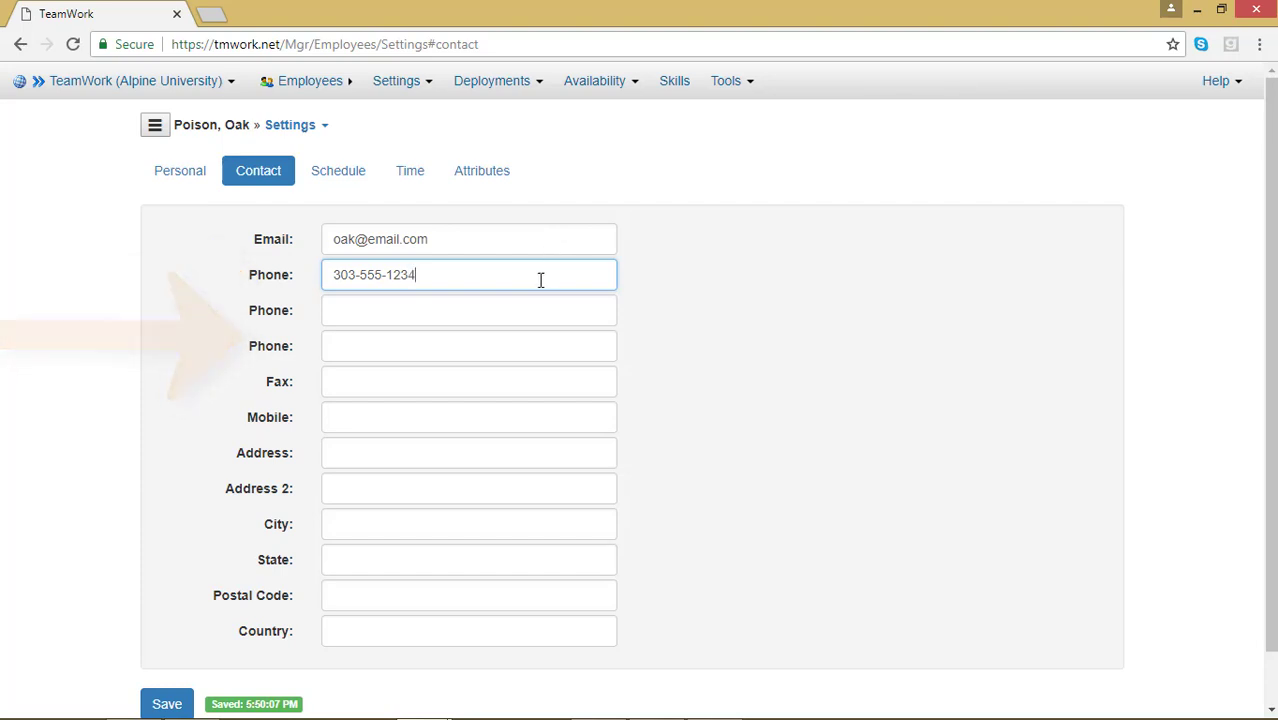
# Fill in the employee's street address, city, state, postal code and country, then save the contact details.
pyautogui.click(482, 458)
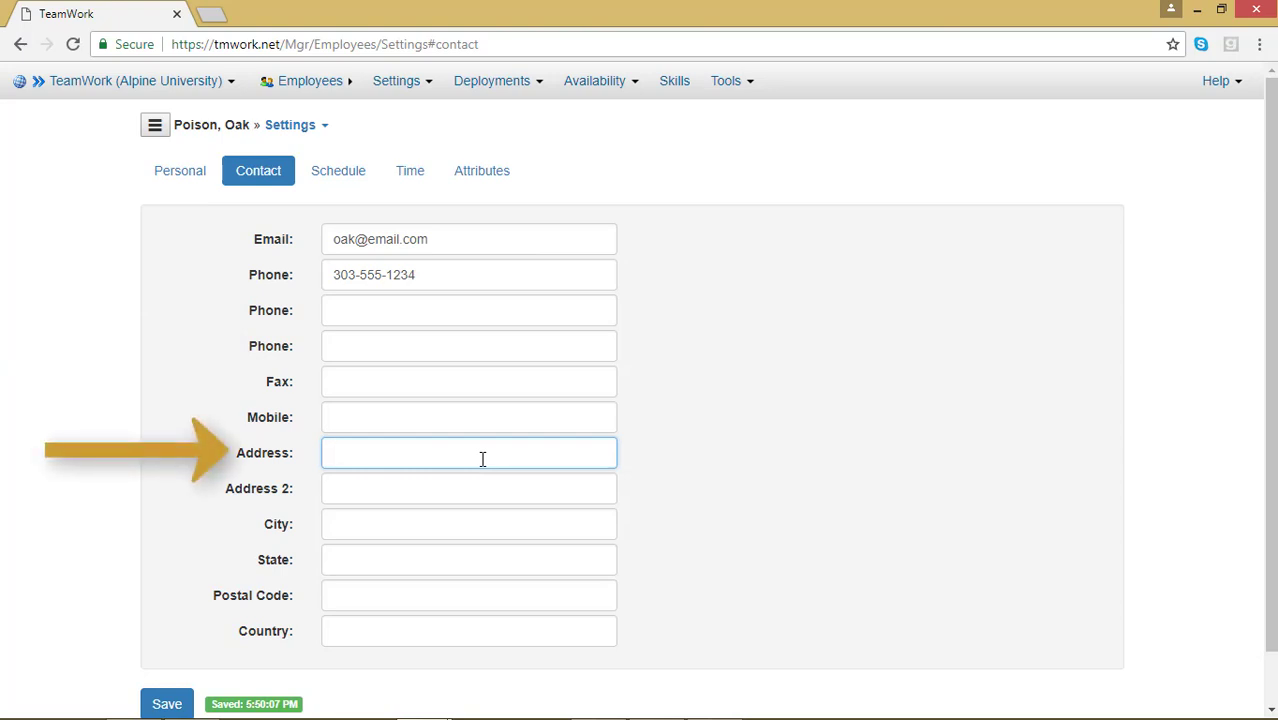
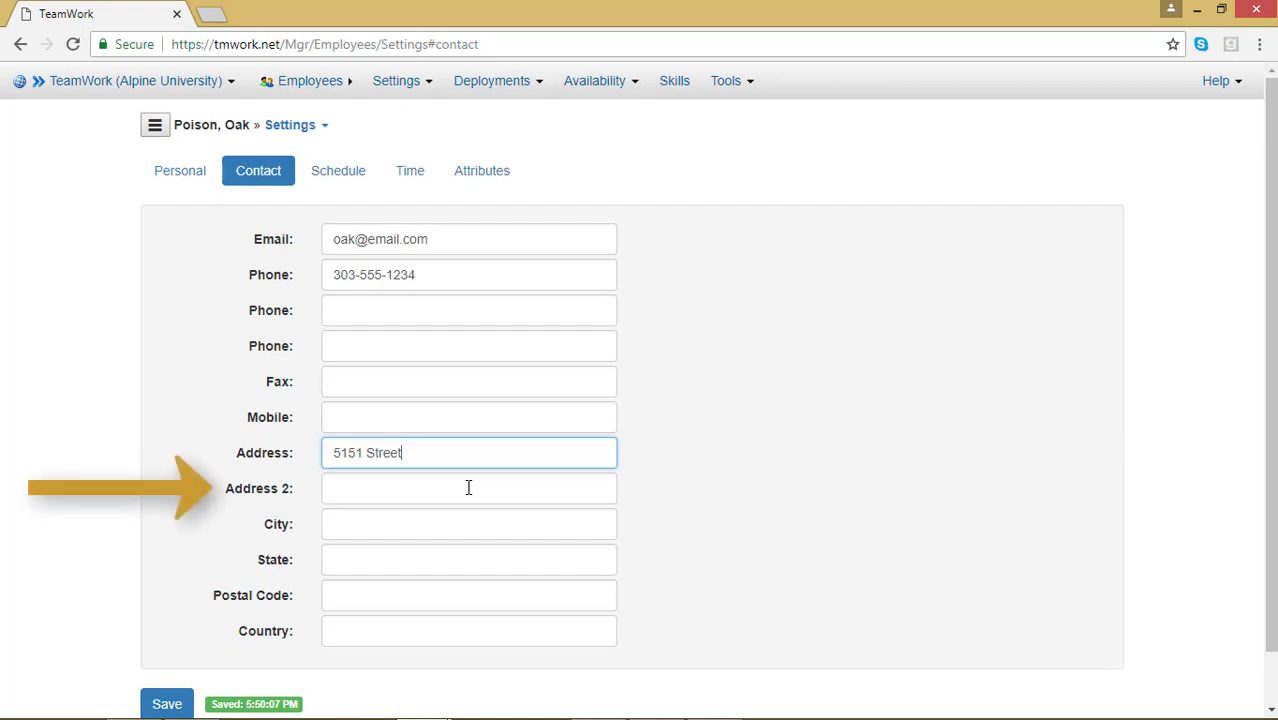
pyautogui.click(454, 534)
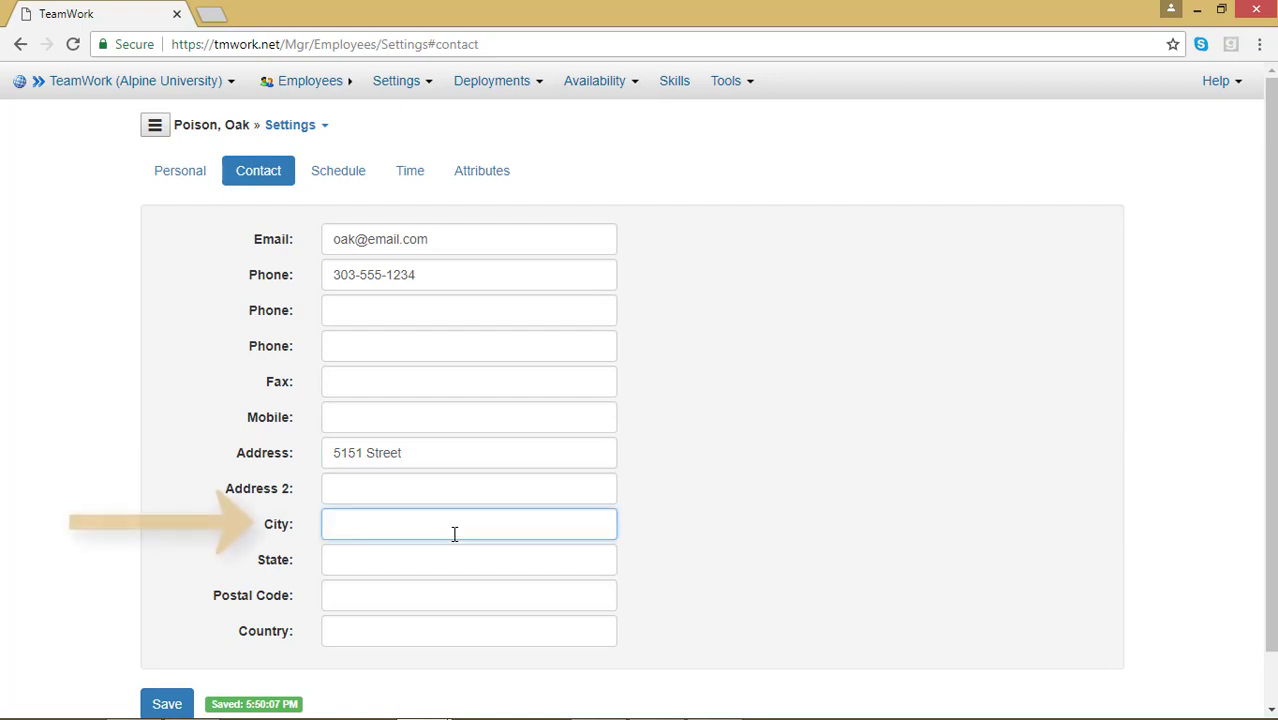
pyautogui.write('Den')
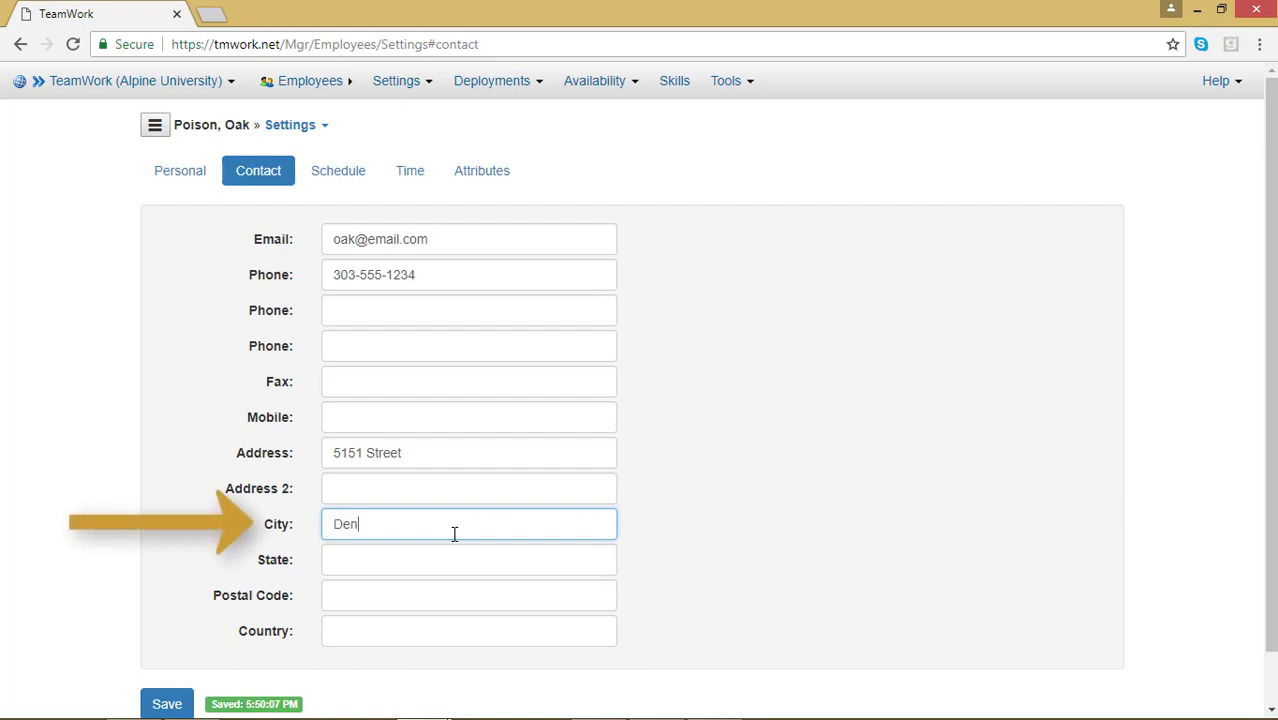
pyautogui.write('ver')
pyautogui.press('Tab')
pyautogui.write('CO')
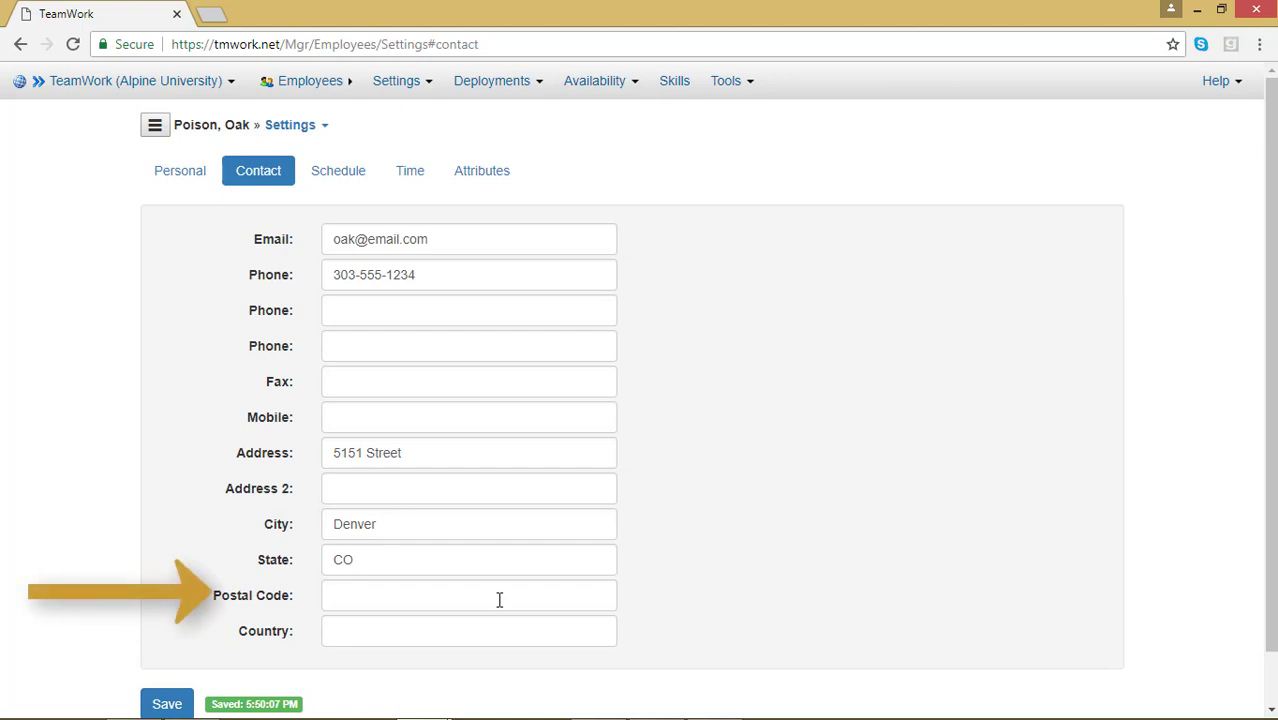
pyautogui.click(499, 600)
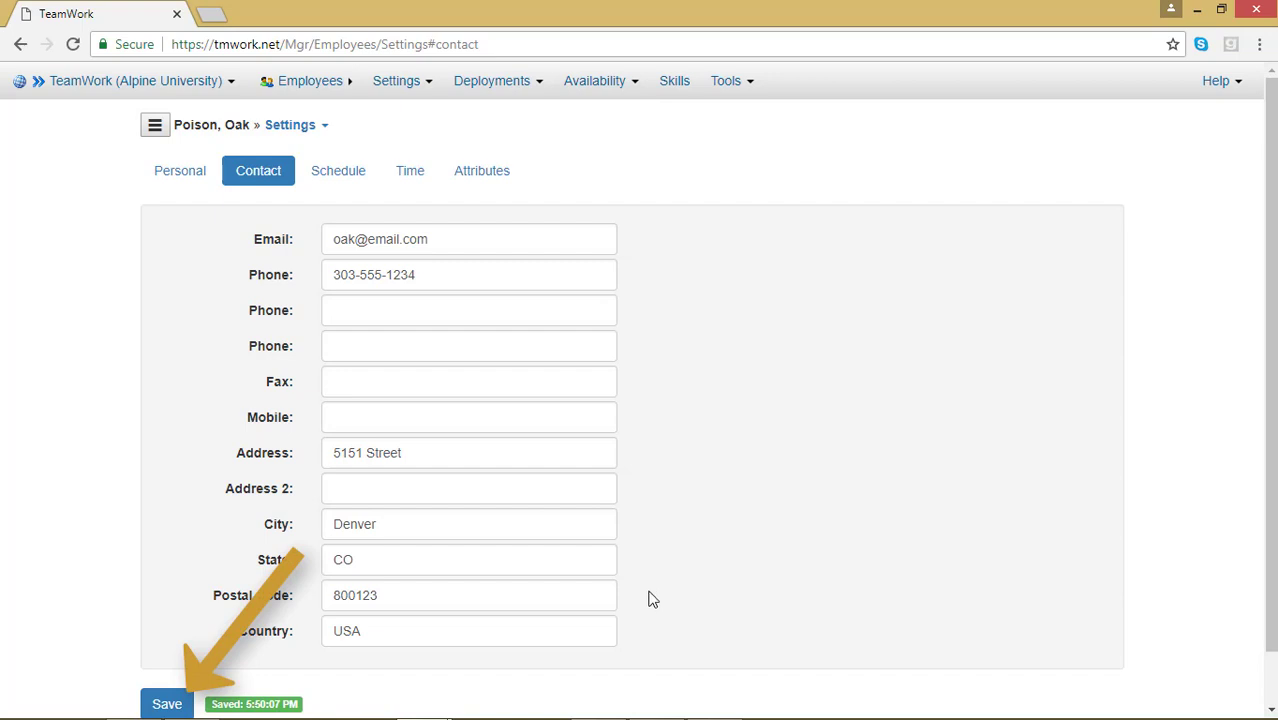
pyautogui.click(167, 703)
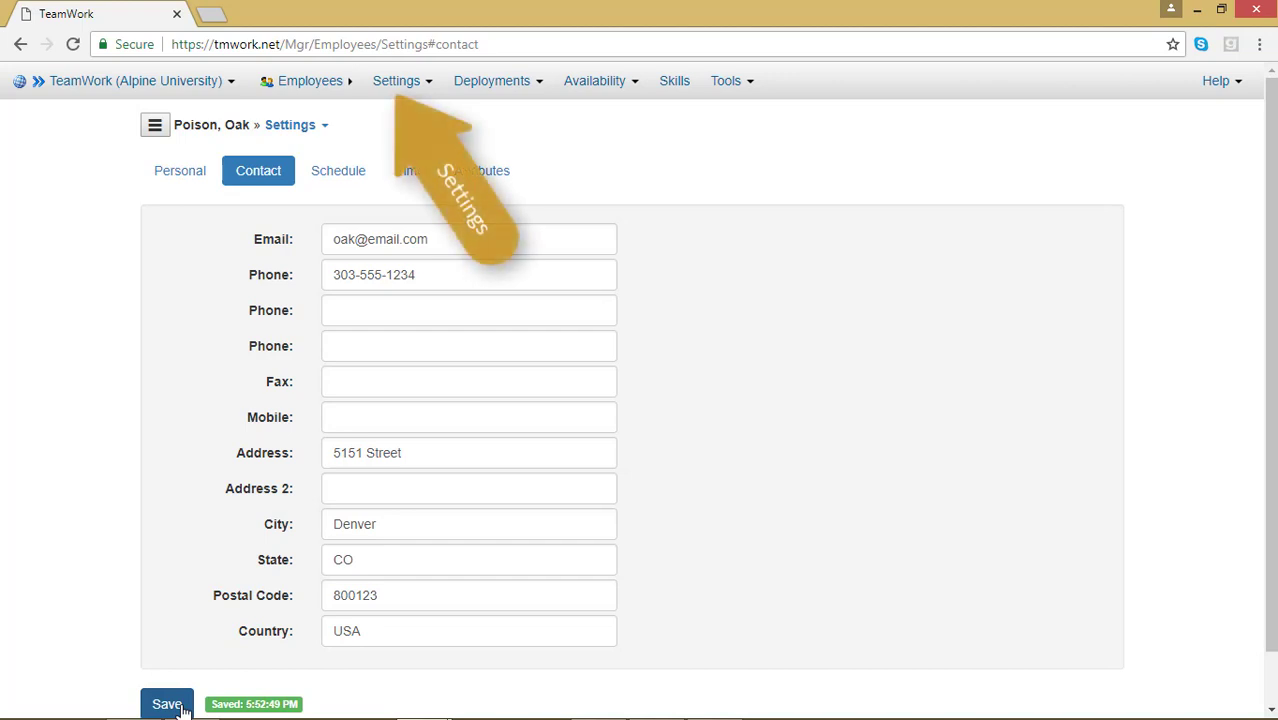
# Go back to the employee's Personal settings section.
pyautogui.click(372, 90)
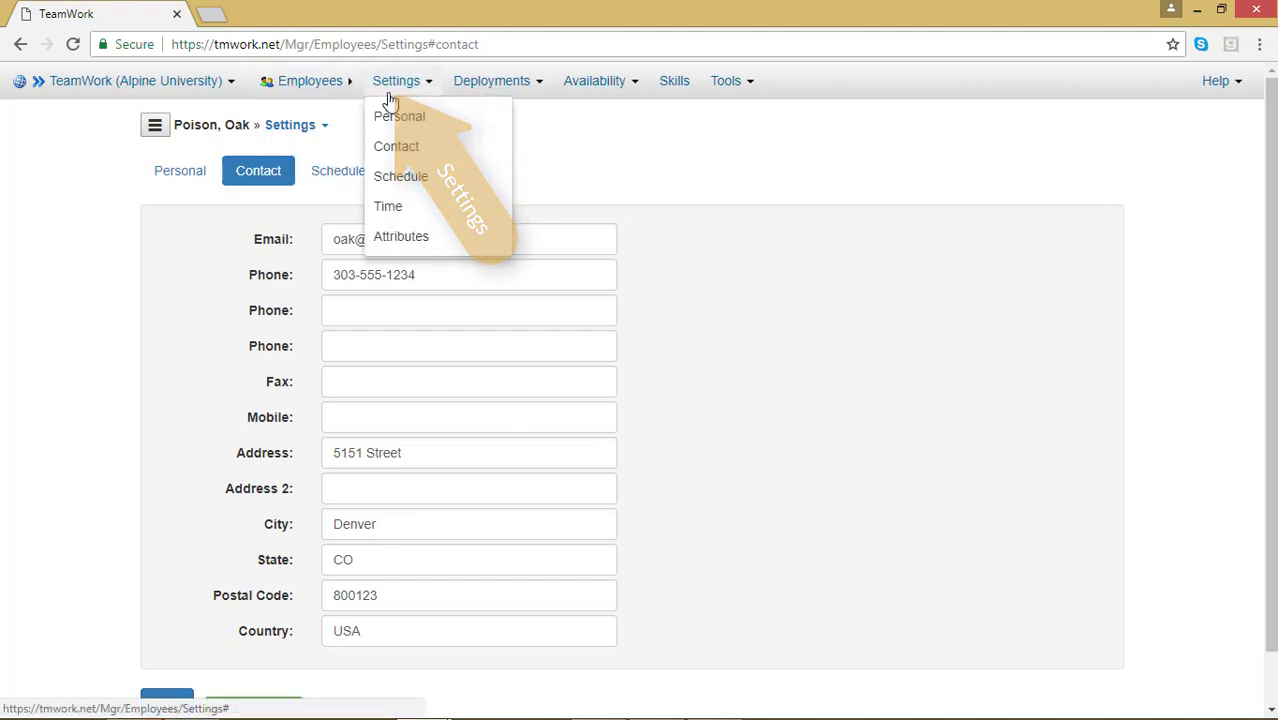
pyautogui.click(397, 118)
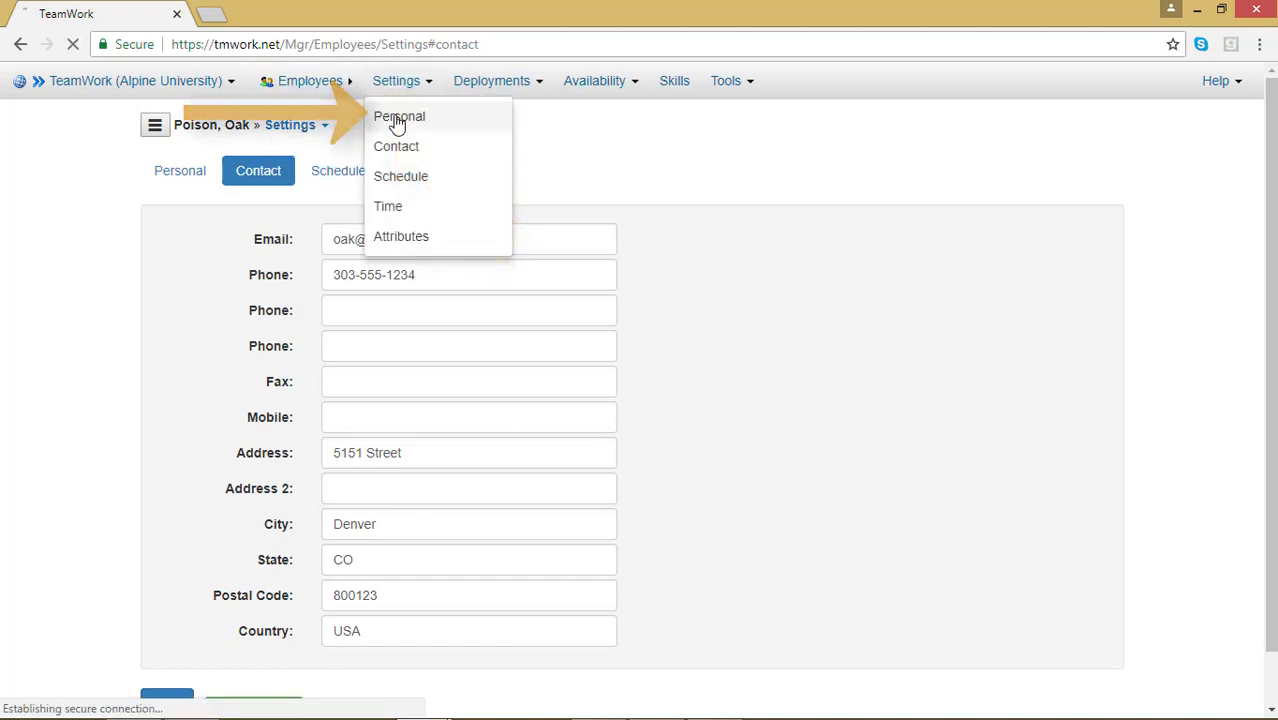